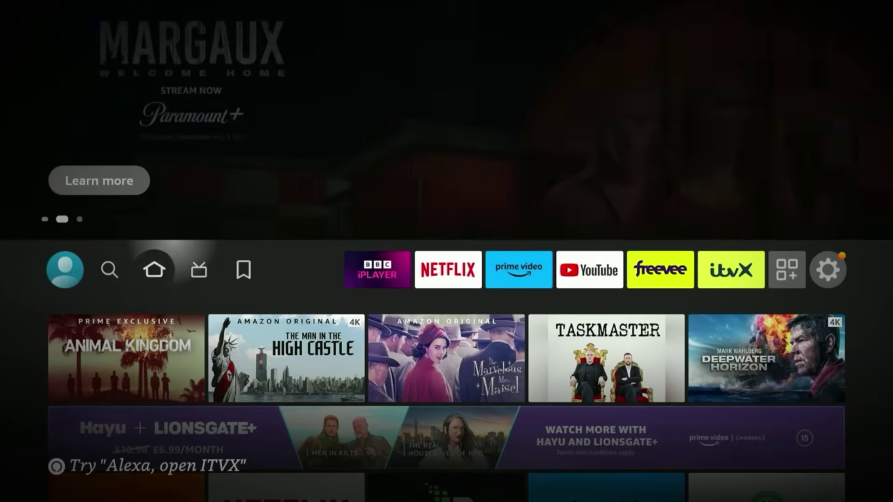
Step: Move to the Apps icon to show the My Apps and Get More Apps row
{"action": "key", "text": "Right"}
{"action": "key", "text": "Right"}
{"action": "key", "text": "Right"}
{"action": "key", "text": "Right"}
{"action": "key", "text": "Right"}
{"action": "key", "text": "Right"}
{"action": "key", "text": "Right"}
{"action": "key", "text": "Right"}
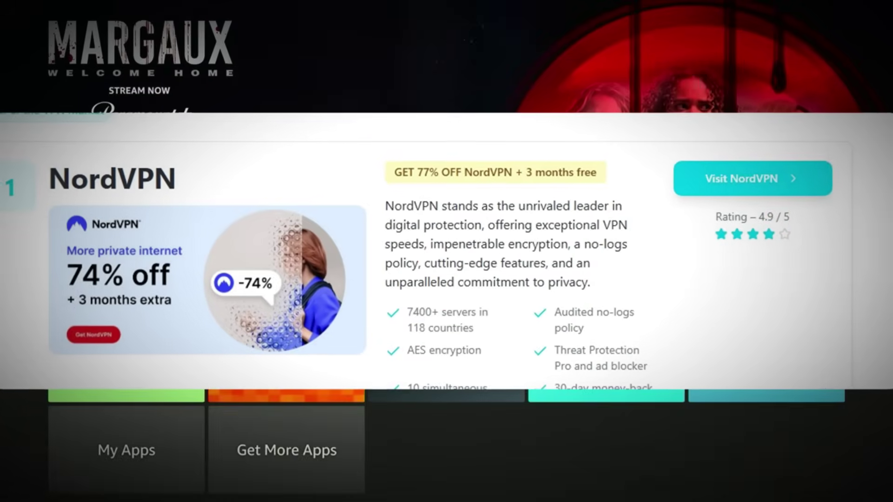
{"action": "key", "text": "Down"}
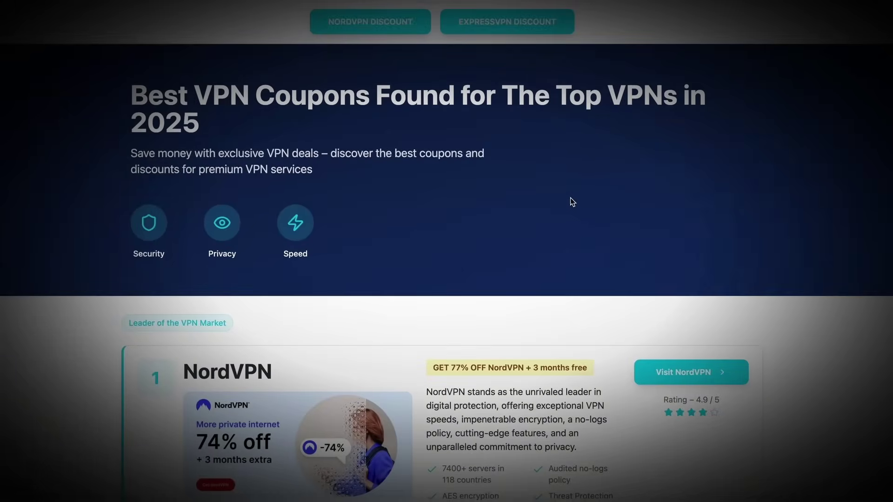
Step: Open the Visit NordVPN deal, then load vpndiscount.org again from the address bar
{"action": "scroll", "coordinate": [572, 201], "scroll_direction": "down", "scroll_amount": 3}
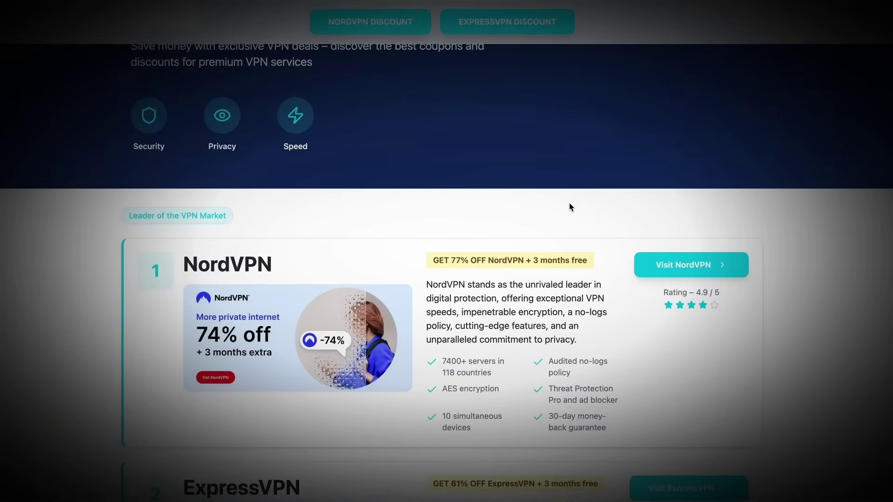
{"action": "left_click", "coordinate": [703, 265]}
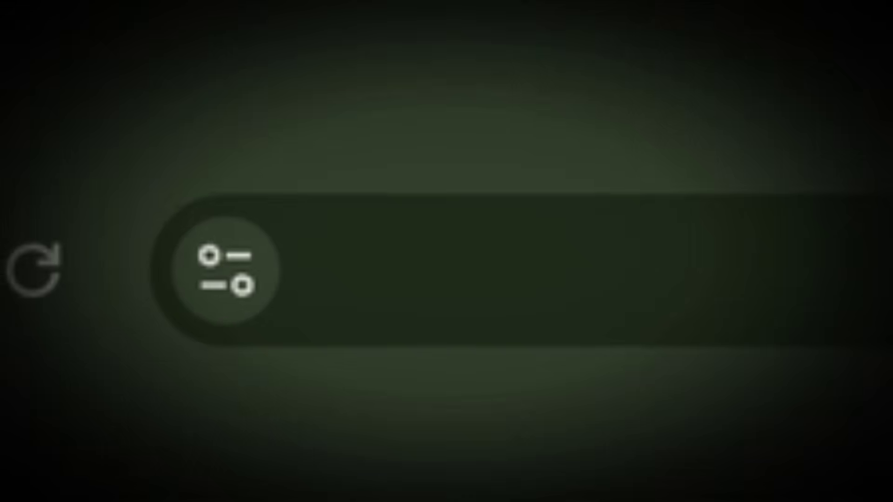
{"action": "type", "text": "vpndiscount.org"}
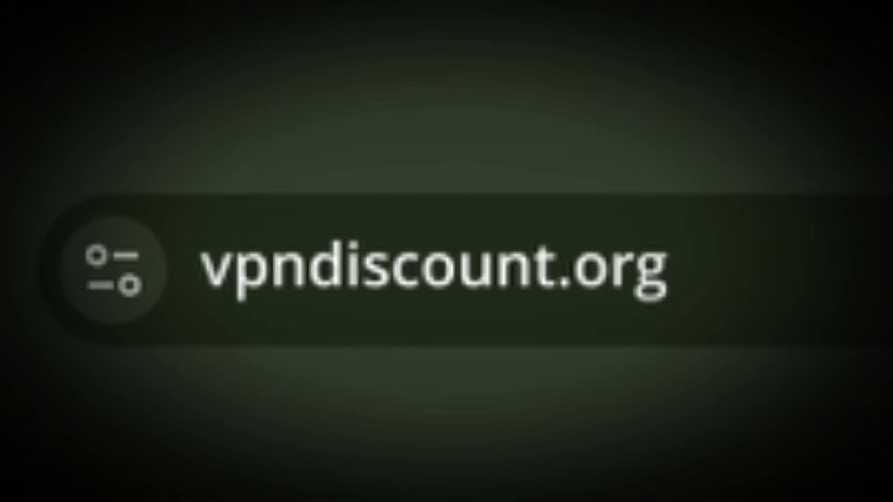
{"action": "key", "text": "Return"}
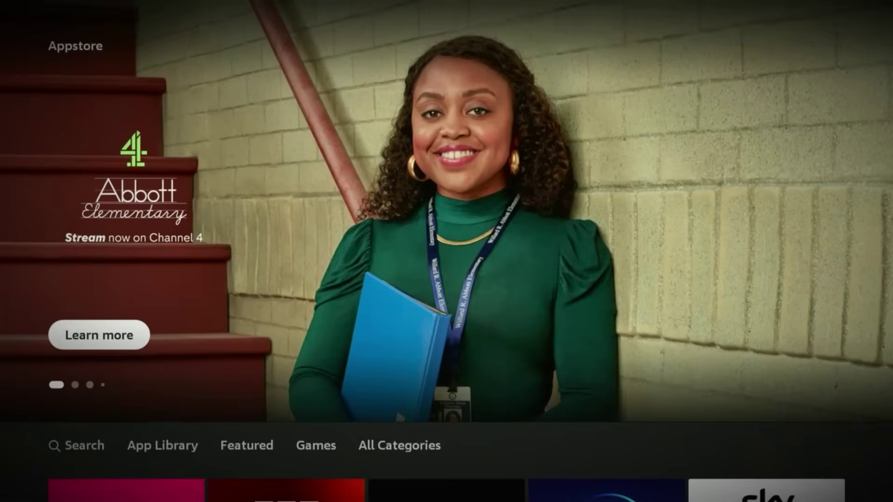
Step: Return Home, select the Appstore in the apps row, and start a NordVPN search
{"action": "key", "text": "Down"}
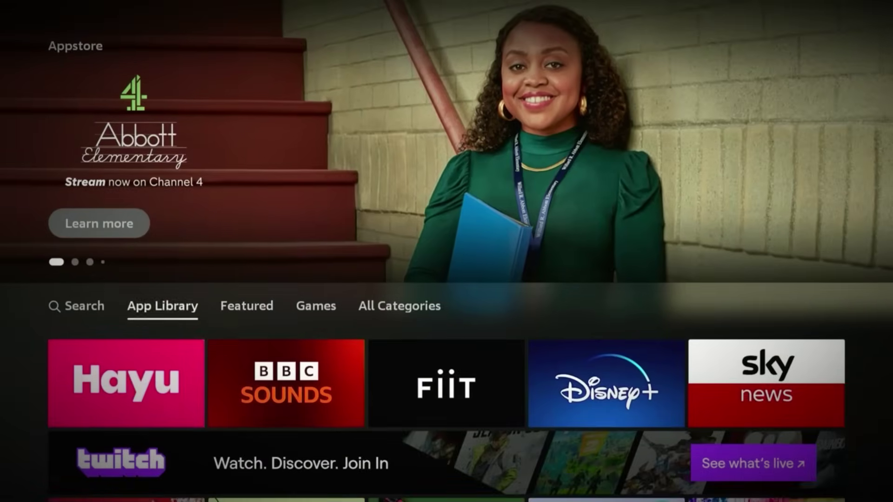
{"action": "key", "text": "Left"}
{"action": "key", "text": "Home"}
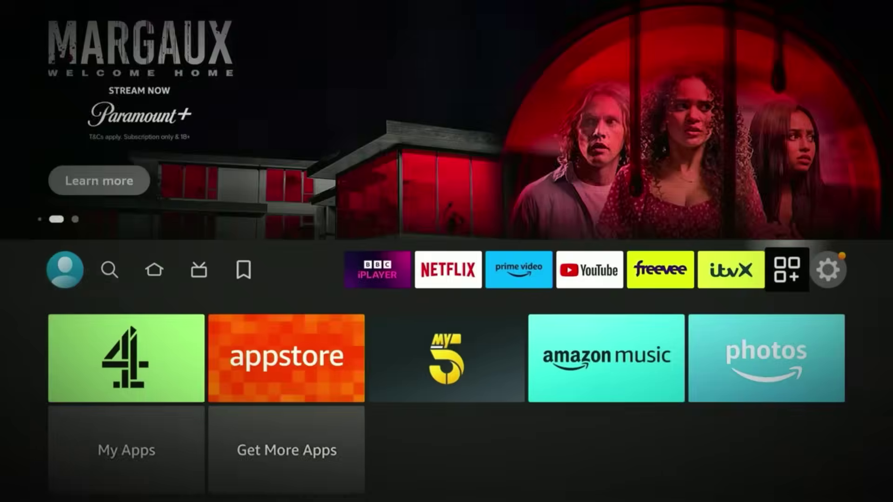
{"action": "key", "text": "Down"}
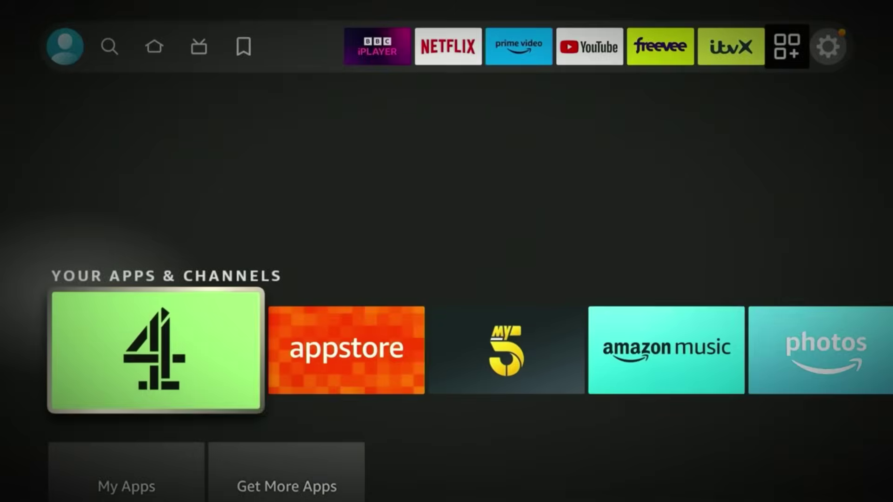
{"action": "key", "text": "Right"}
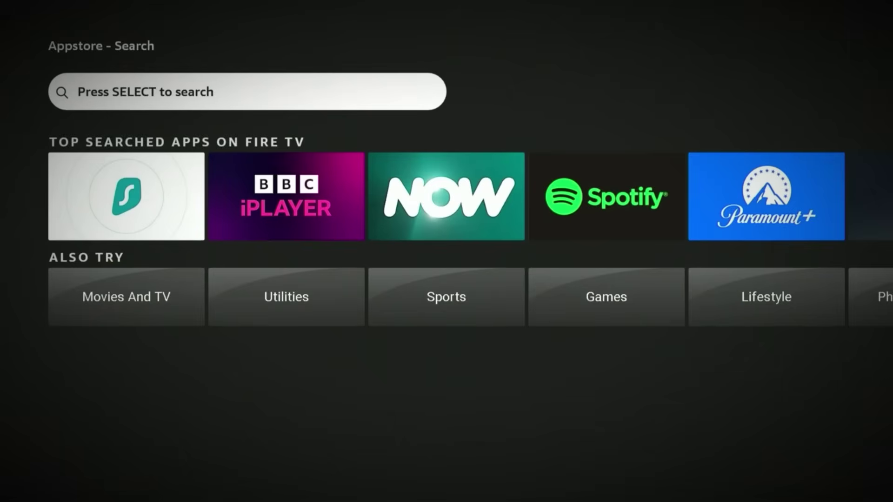
{"action": "key", "text": "Return"}
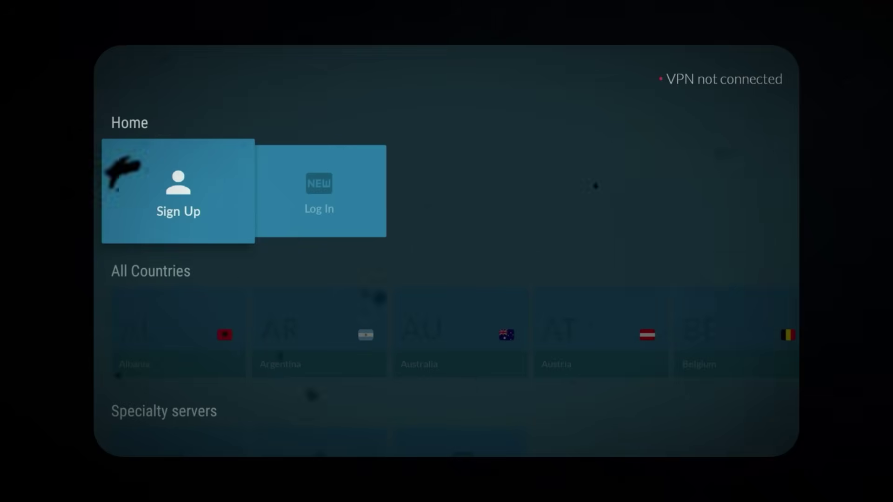
Step: Log in to NordVPN with PC/mobile verification, then highlight United Kingdom in quick-connect
{"action": "key", "text": "Down"}
{"action": "key", "text": "Down"}
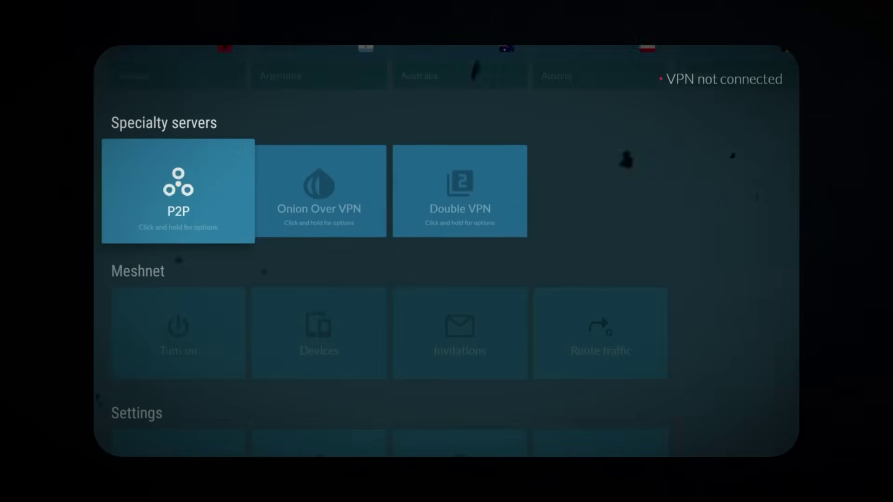
{"action": "key", "text": "Up"}
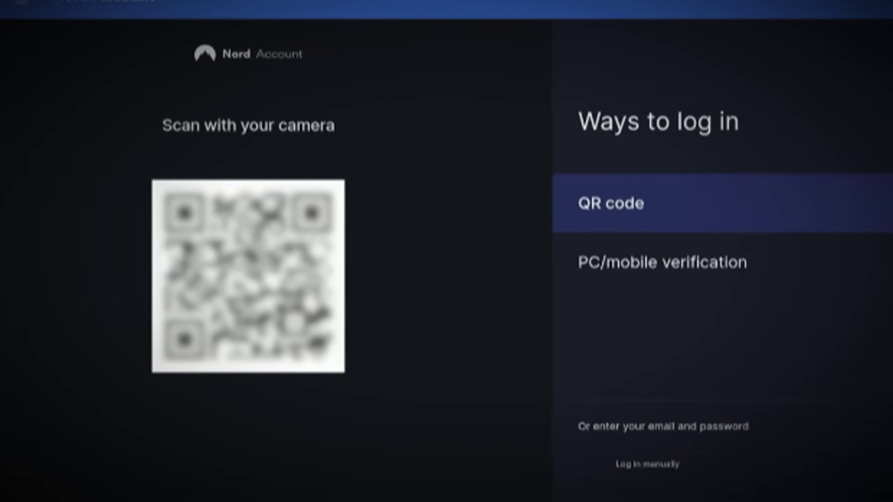
{"action": "key", "text": "Down"}
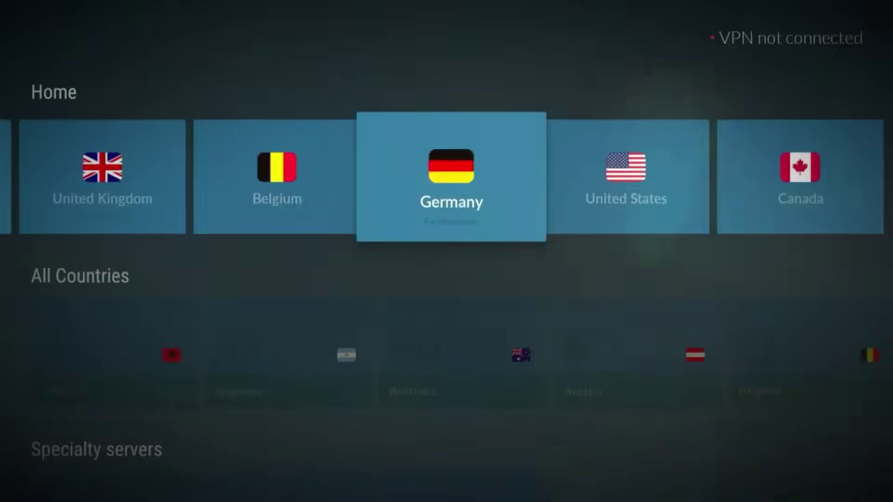
{"action": "key", "text": "Right"}
{"action": "key", "text": "Left"}
{"action": "key", "text": "Left"}
{"action": "key", "text": "Left"}
{"action": "key", "text": "Left"}
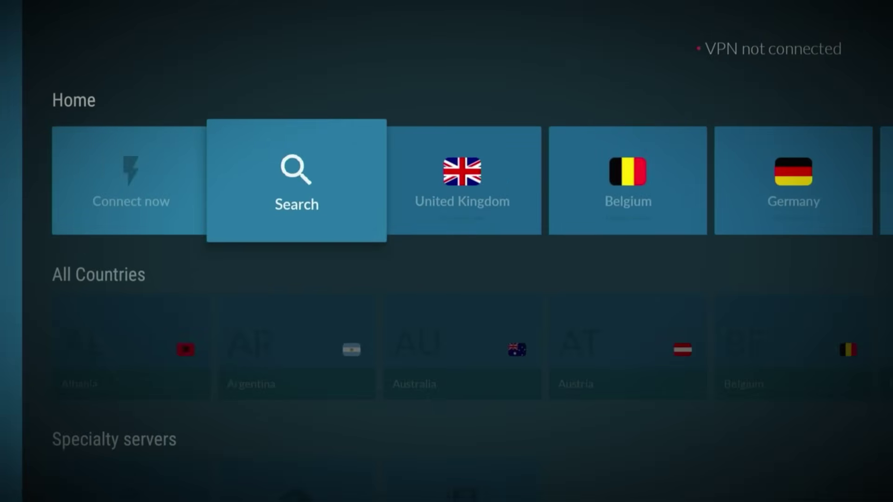
{"action": "key", "text": "Down"}
{"action": "key", "text": "Right"}
{"action": "key", "text": "Right"}
{"action": "key", "text": "Right"}
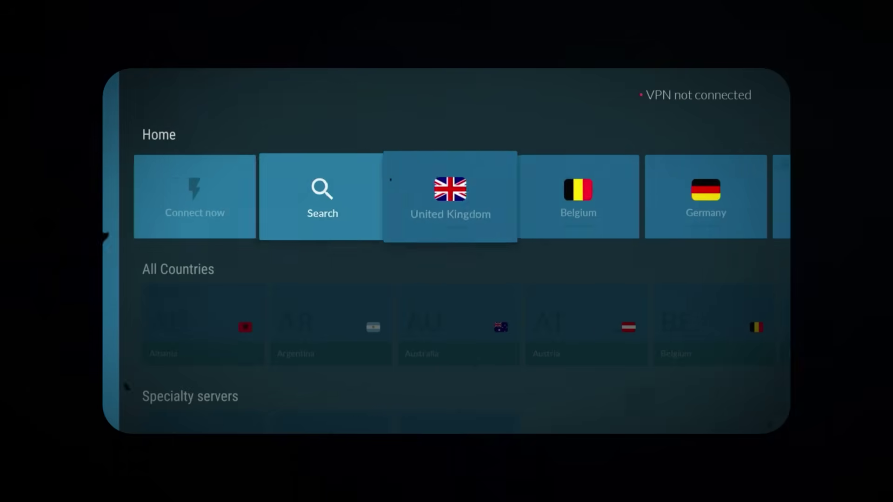
{"action": "key", "text": "Down"}
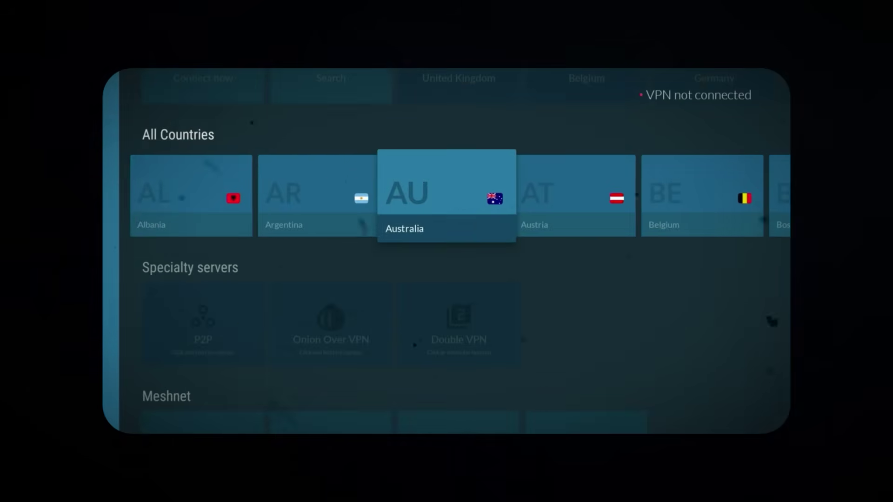
{"action": "key", "text": "Right"}
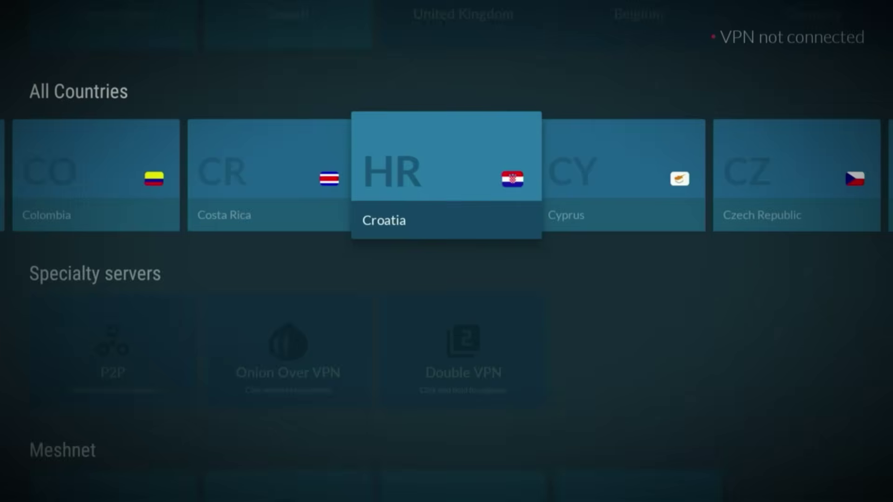
{"action": "key", "text": "Down"}
{"action": "key", "text": "Right"}
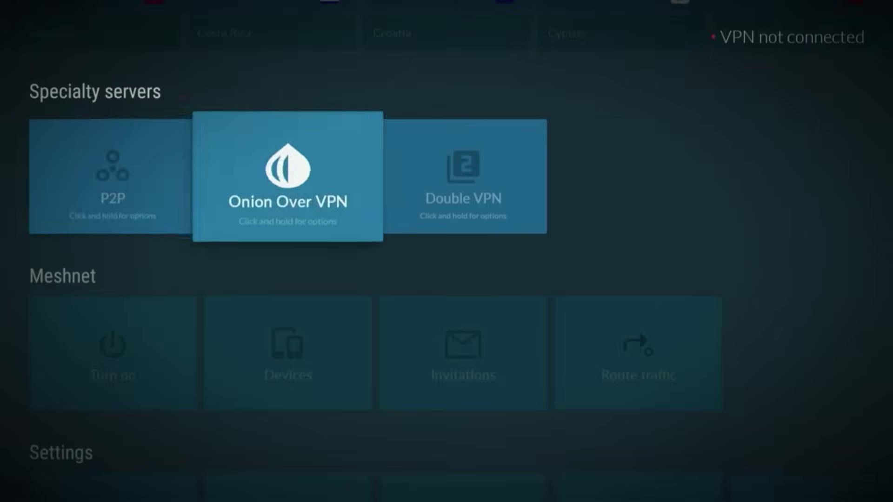
{"action": "key", "text": "Left"}
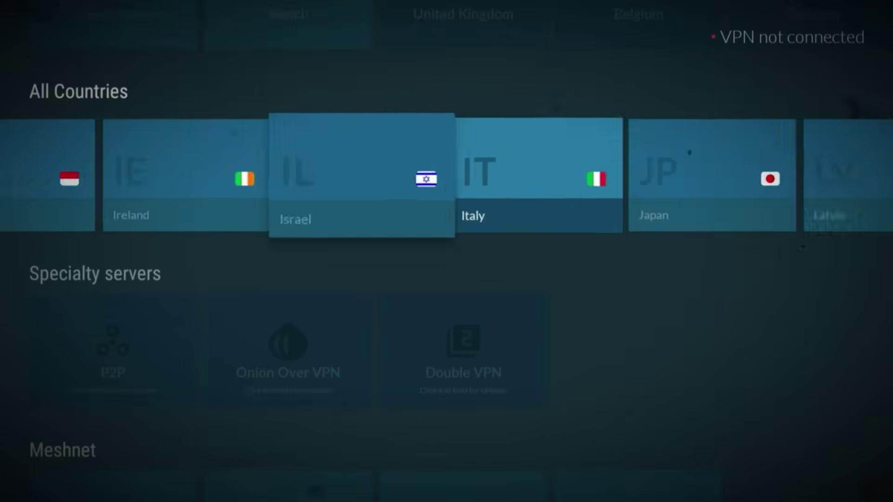
{"action": "key", "text": "Right"}
{"action": "key", "text": "Right"}
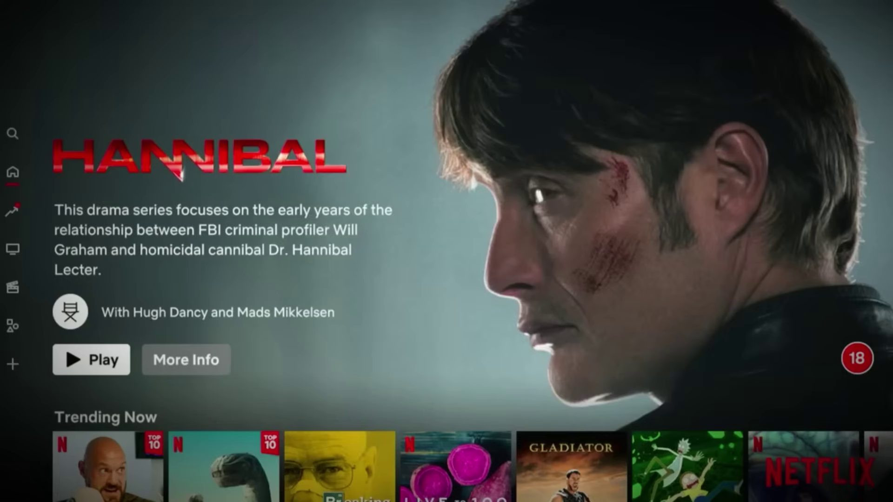
Step: Open Get Help and choose Reload Netflix, then browse the refreshed title rows
{"action": "key", "text": "Down"}
{"action": "key", "text": "Down"}
{"action": "key", "text": "Up"}
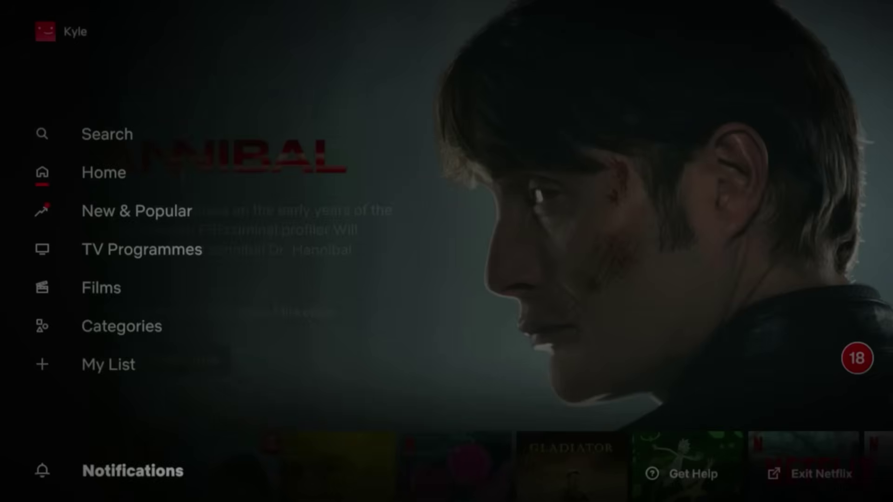
{"action": "key", "text": "Return"}
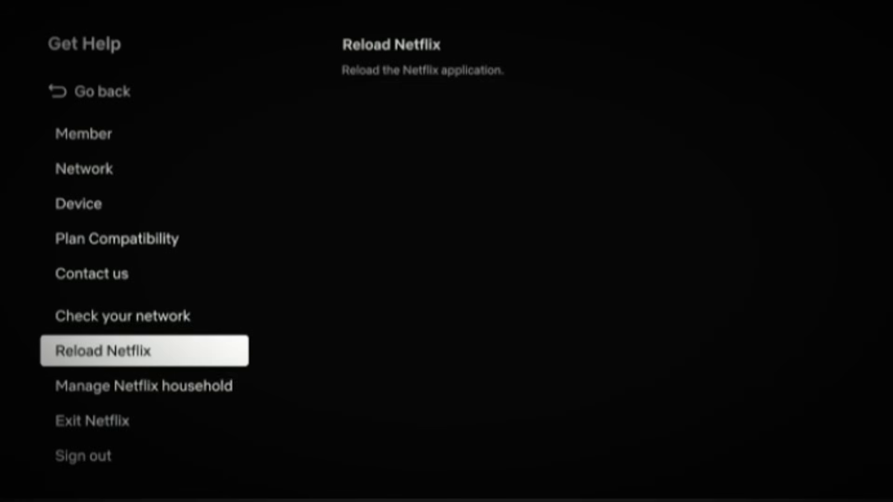
{"action": "key", "text": "Return"}
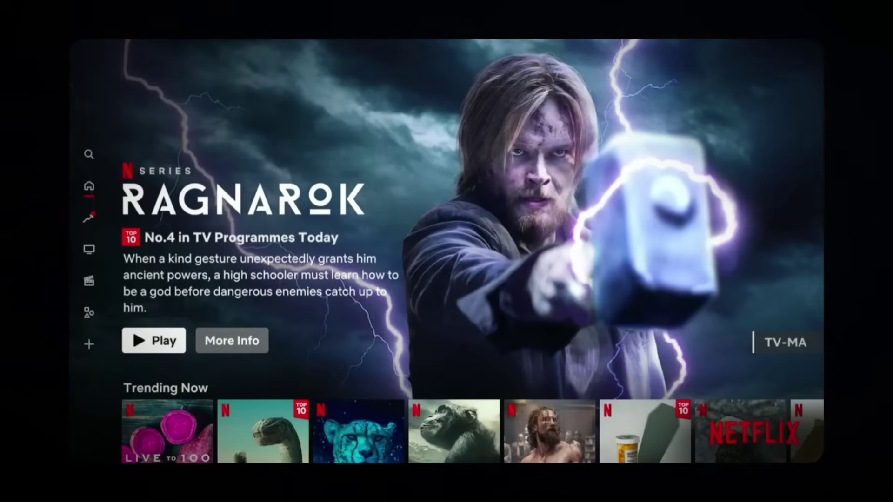
{"action": "key", "text": "Down"}
{"action": "key", "text": "Down"}
{"action": "key", "text": "Down"}
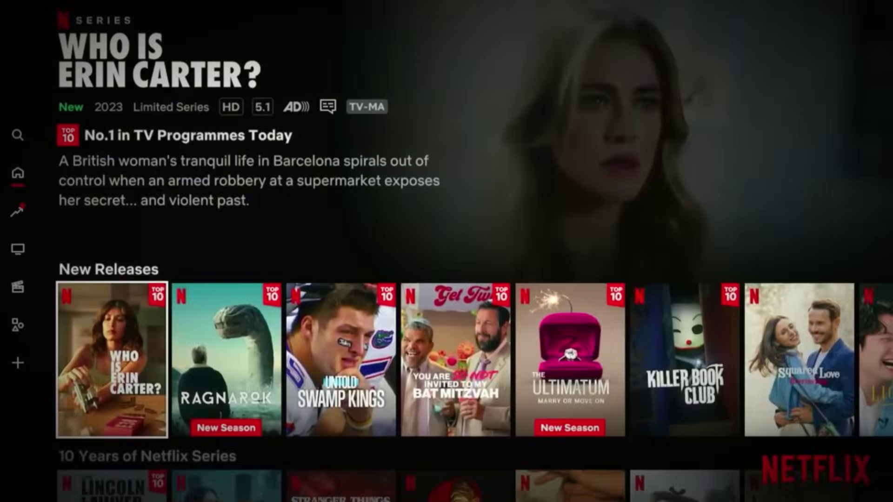
Step: Move down through the Nord VPN Apps & Games search results
{"action": "key", "text": "Down"}
{"action": "key", "text": "Down"}
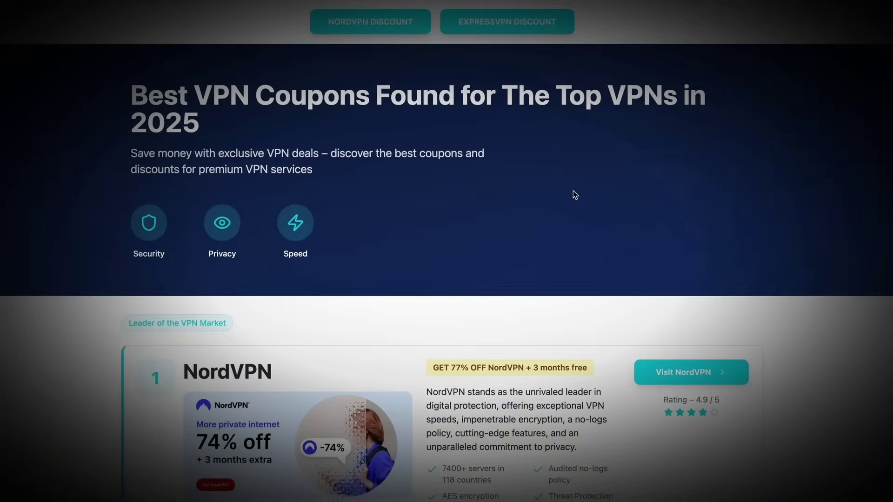
Step: Open Visit NordVPN from the listing to see the Basic, Plus and Complete plan prices
{"action": "scroll", "coordinate": [576, 195], "scroll_direction": "down", "scroll_amount": 3}
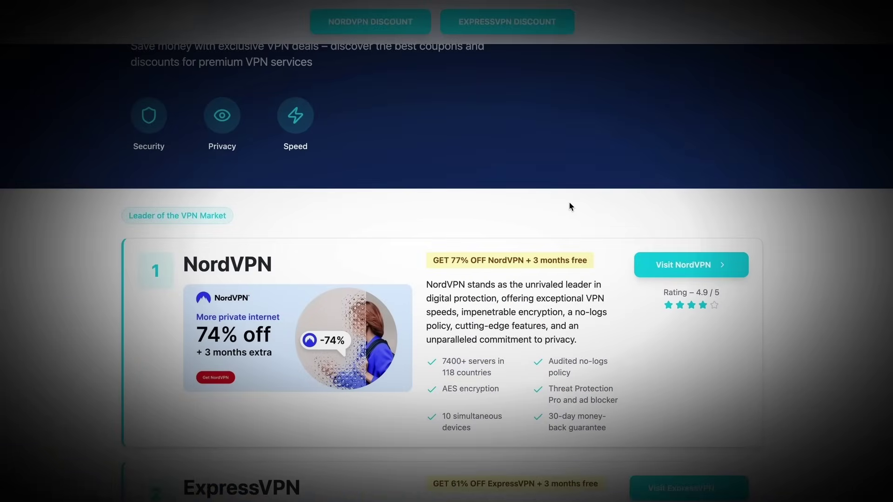
{"action": "left_click", "coordinate": [703, 264]}
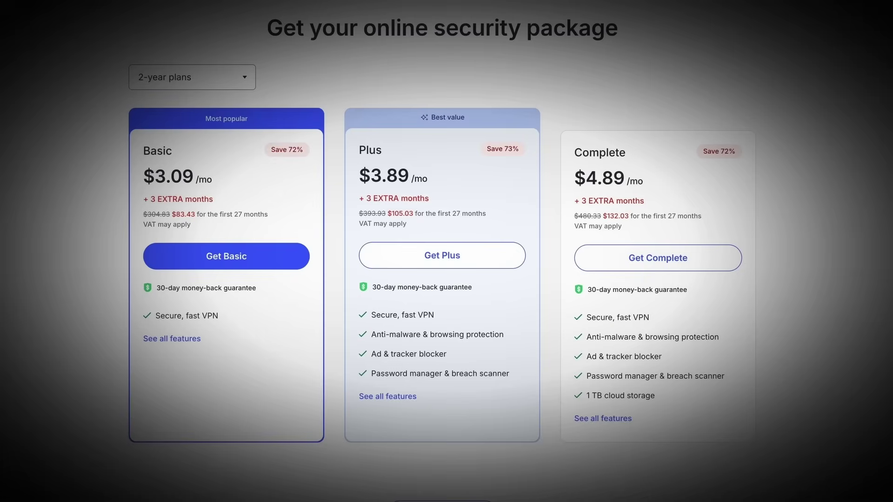